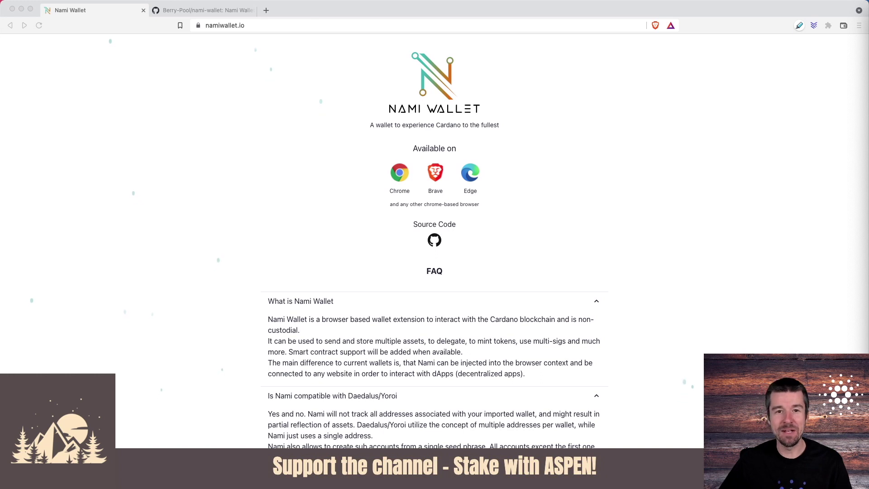
Step: Read the namiwallet.io page, highlighting Nami's main difference, website connections and the advice to create a new wallet
{"action": "left_click", "coordinate": [787, 169]}
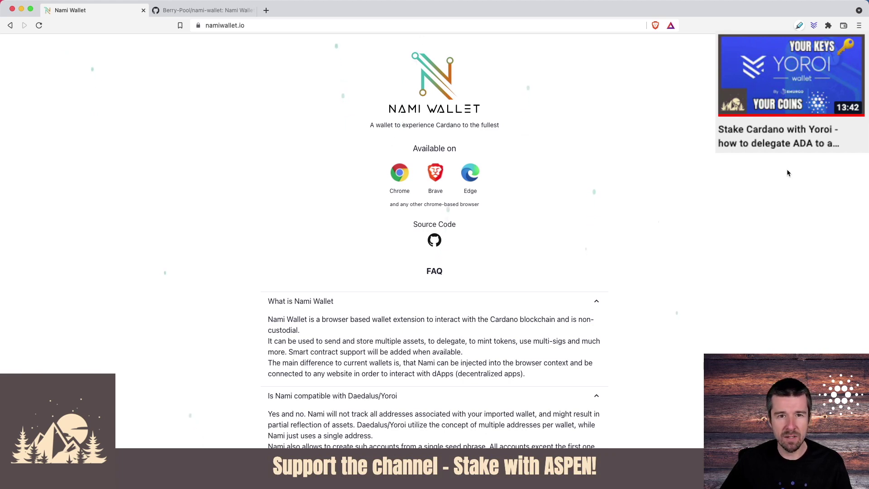
{"action": "scroll", "coordinate": [733, 210], "scroll_direction": "down", "scroll_amount": 5}
{"action": "scroll", "coordinate": [733, 210], "scroll_direction": "down", "scroll_amount": 1}
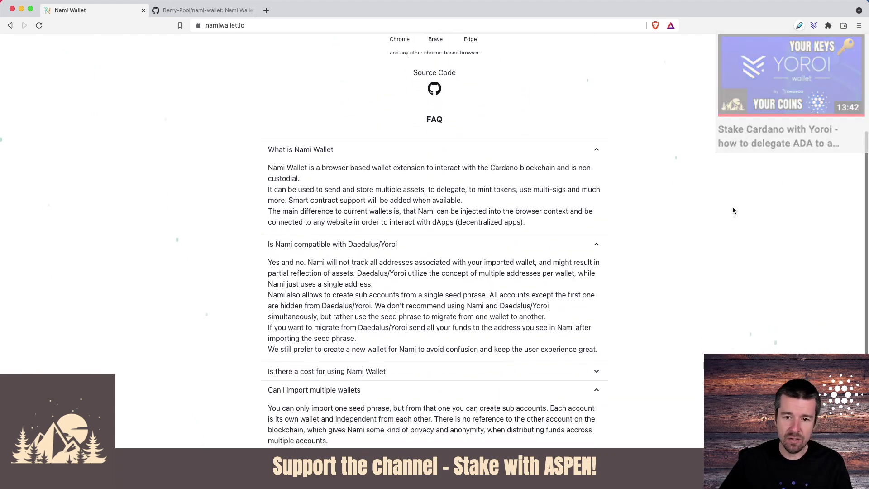
{"action": "left_click_drag", "start_coordinate": [268, 210], "coordinate": [593, 217]}
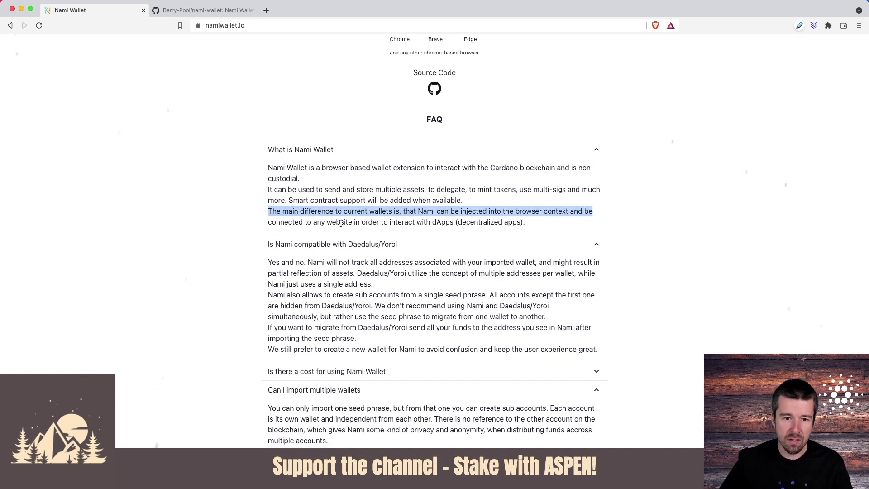
{"action": "left_click_drag", "start_coordinate": [268, 222], "coordinate": [536, 224]}
{"action": "left_click", "coordinate": [540, 223]}
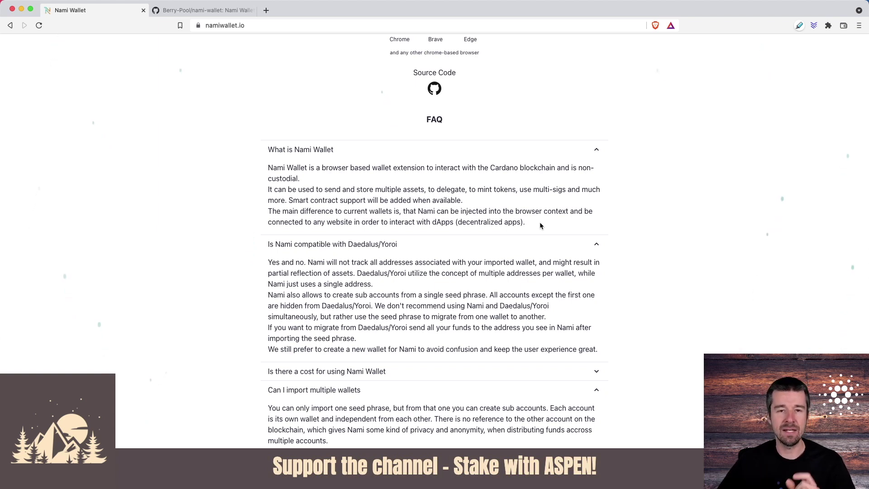
{"action": "scroll", "coordinate": [626, 292], "scroll_direction": "up", "scroll_amount": 1}
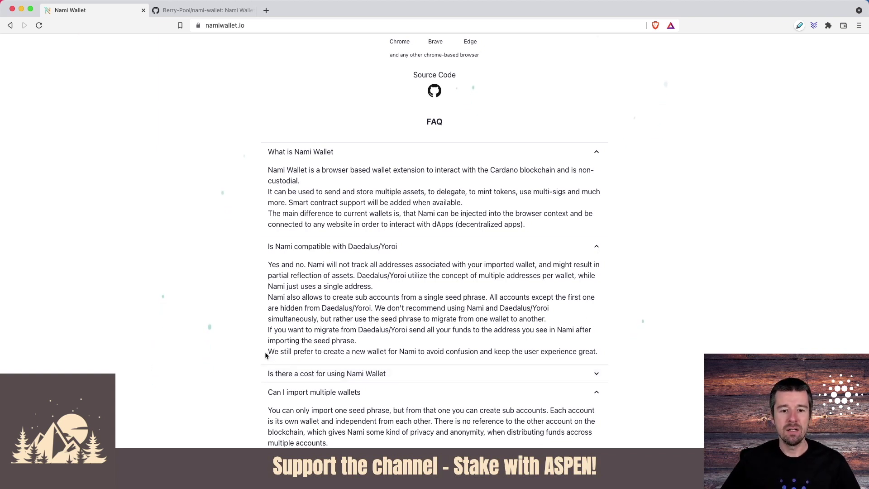
{"action": "left_click_drag", "start_coordinate": [264, 352], "coordinate": [599, 352]}
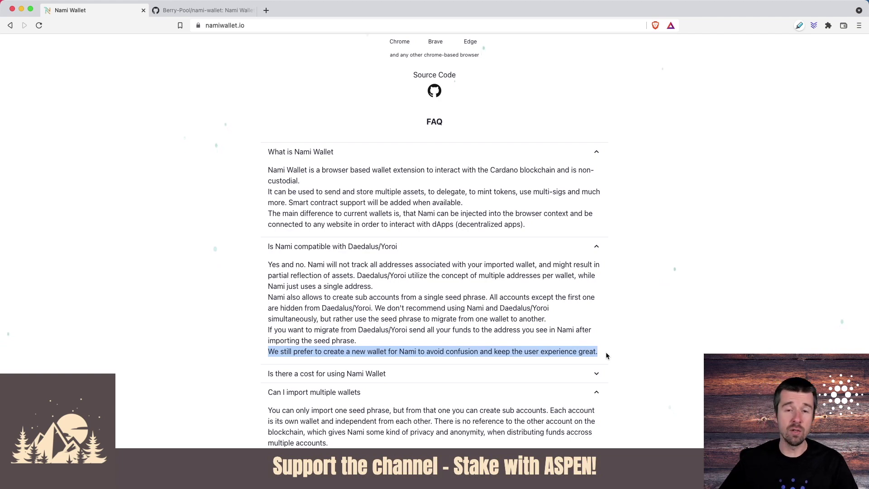
{"action": "scroll", "coordinate": [520, 200], "scroll_direction": "up", "scroll_amount": 5}
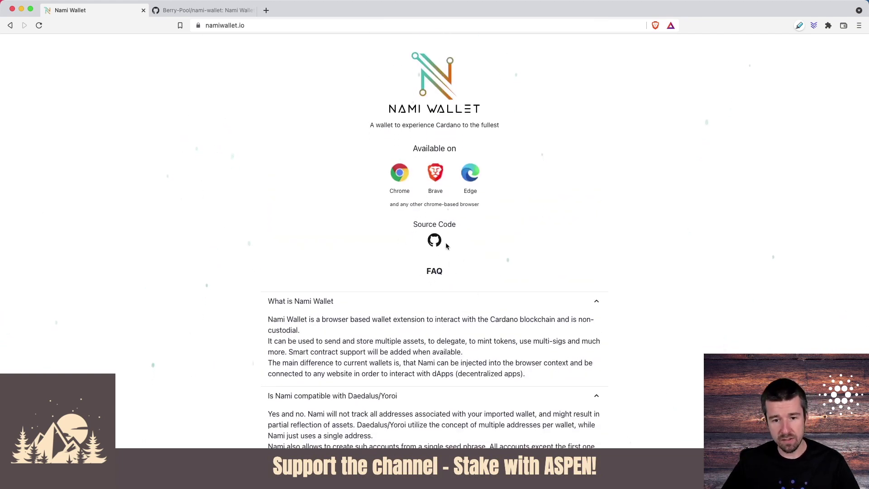
Step: Glance at the nami-wallet GitHub repository, then open Nami's Brave download page in the Chrome Web Store
{"action": "left_click", "coordinate": [195, 10]}
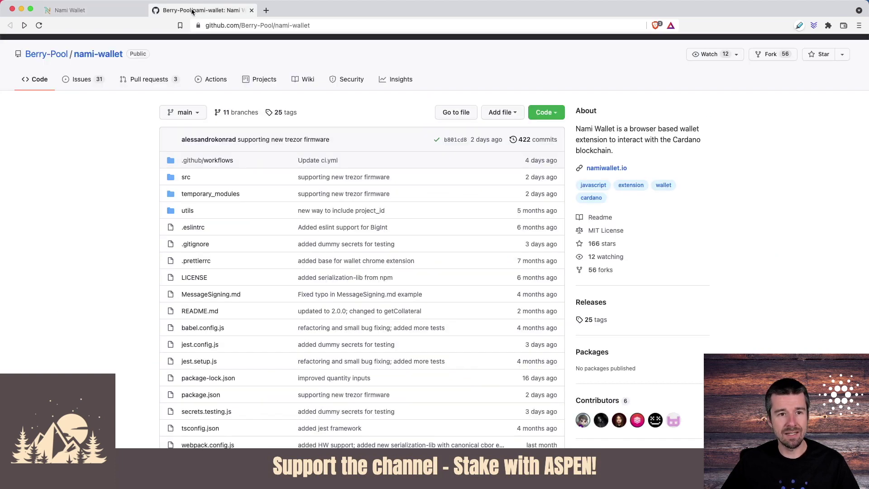
{"action": "left_click", "coordinate": [128, 10]}
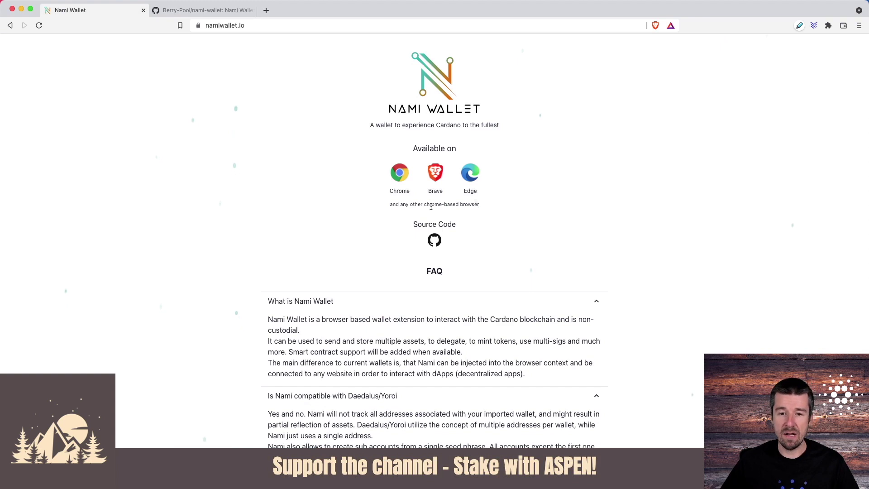
{"action": "left_click_drag", "start_coordinate": [390, 206], "coordinate": [499, 204]}
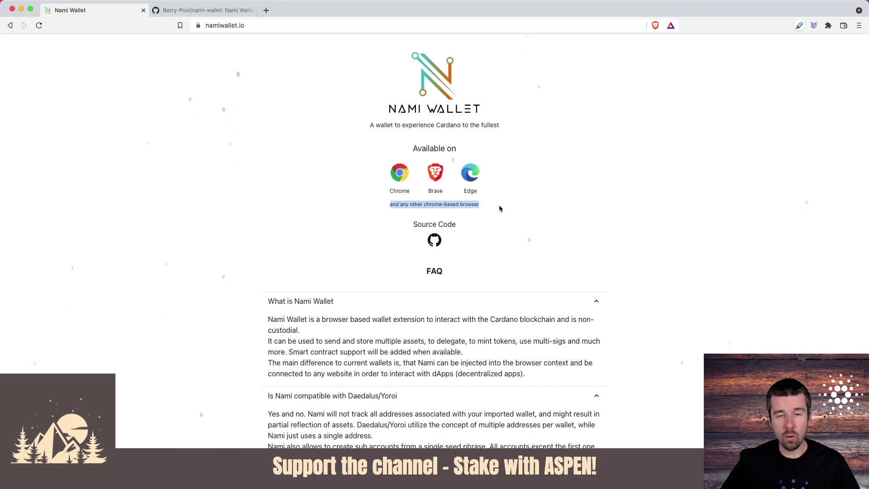
{"action": "left_click", "coordinate": [512, 208]}
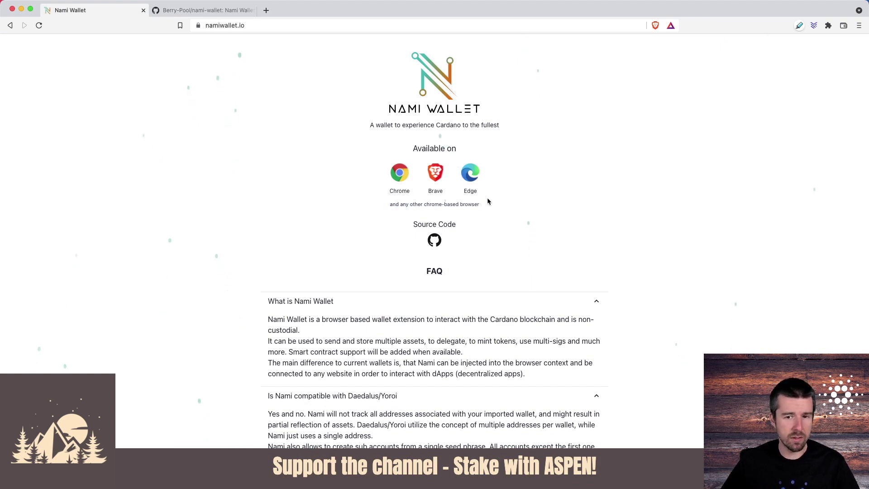
{"action": "left_click", "coordinate": [434, 173]}
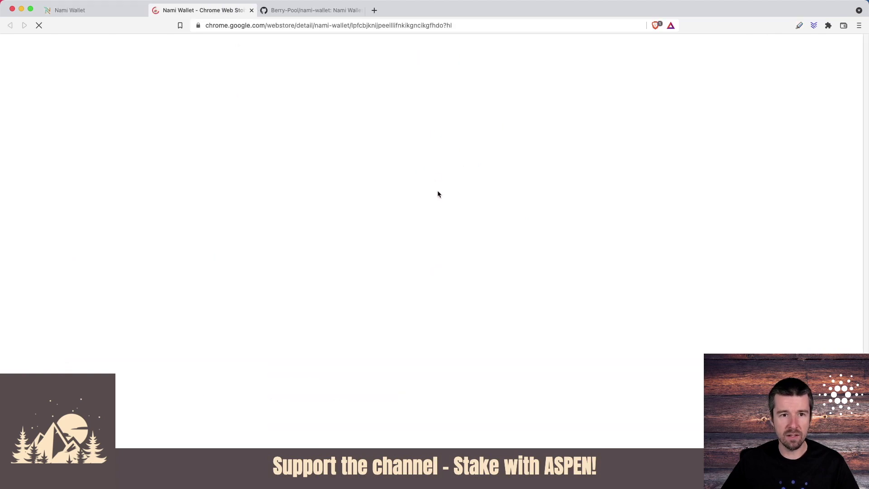
Step: Add the Nami Wallet extension to Brave, dismiss the notice, and pin Nami to the toolbar
{"action": "left_click", "coordinate": [622, 116]}
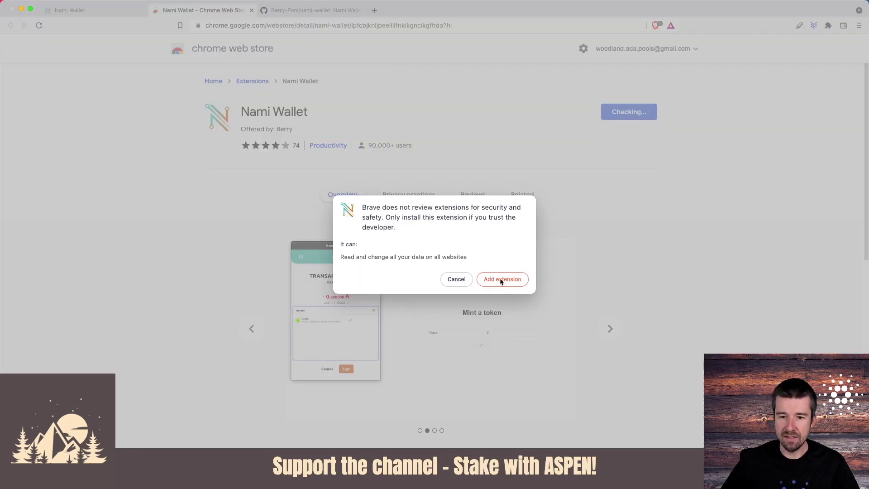
{"action": "left_click", "coordinate": [500, 278]}
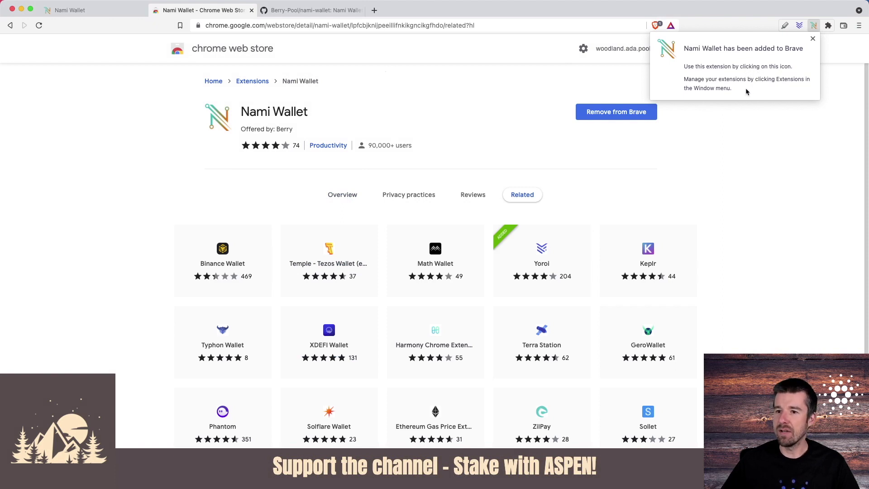
{"action": "left_click", "coordinate": [787, 119]}
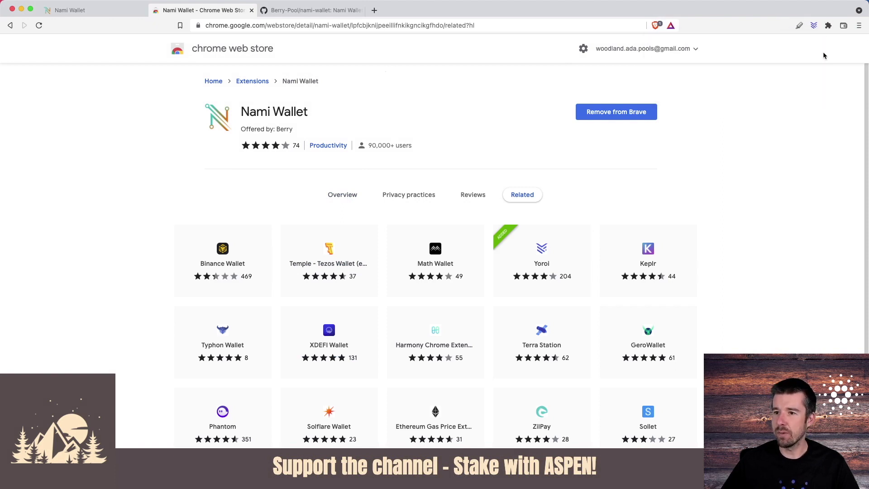
{"action": "left_click", "coordinate": [828, 25]}
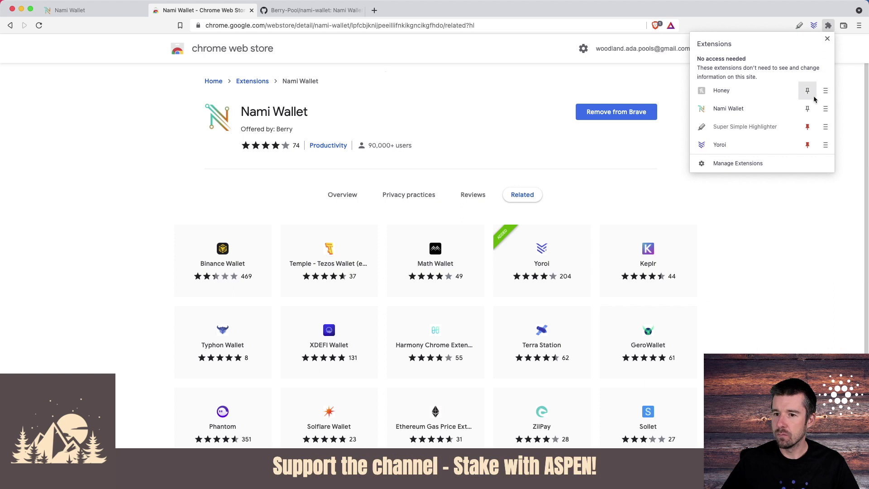
{"action": "left_click", "coordinate": [807, 110]}
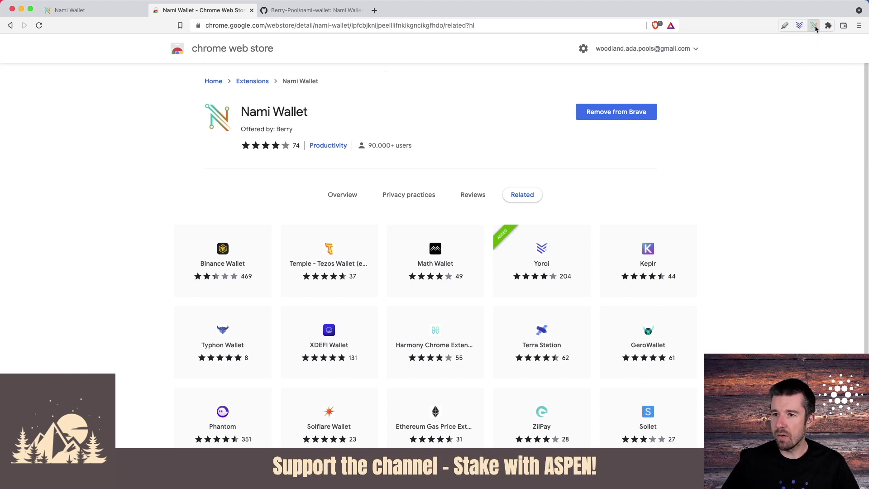
Step: Launch Nami from the toolbar, choose New Wallet, and accept the terms of use
{"action": "left_click", "coordinate": [814, 26]}
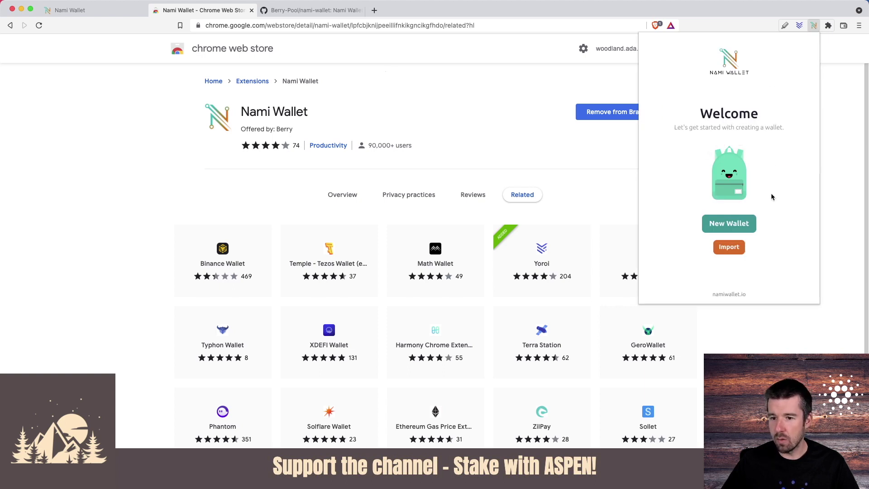
{"action": "left_click", "coordinate": [729, 223]}
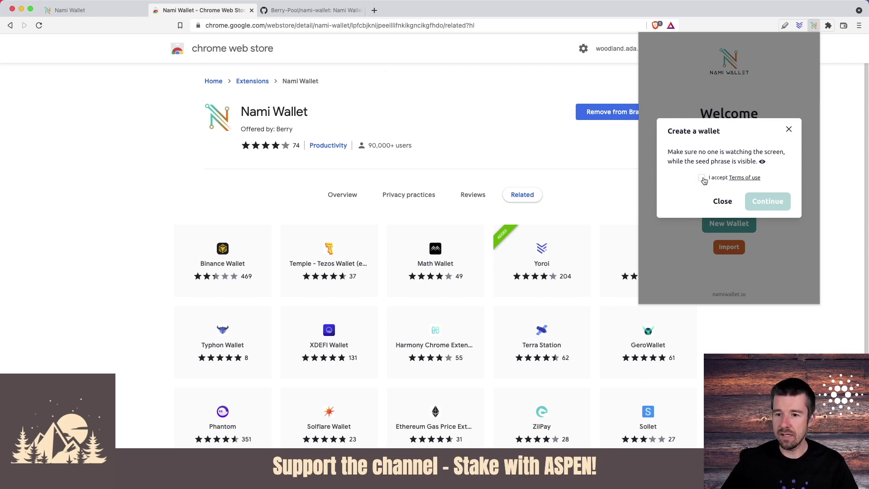
{"action": "left_click", "coordinate": [702, 177]}
Step: Reveal the 24-word seed phrase, confirm it's written down, and proceed to verification
{"action": "left_click", "coordinate": [771, 203]}
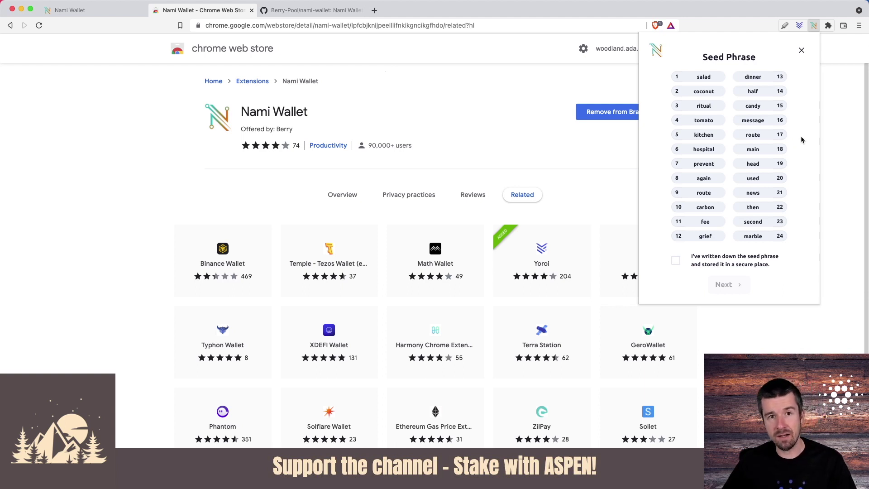
{"action": "left_click", "coordinate": [676, 260]}
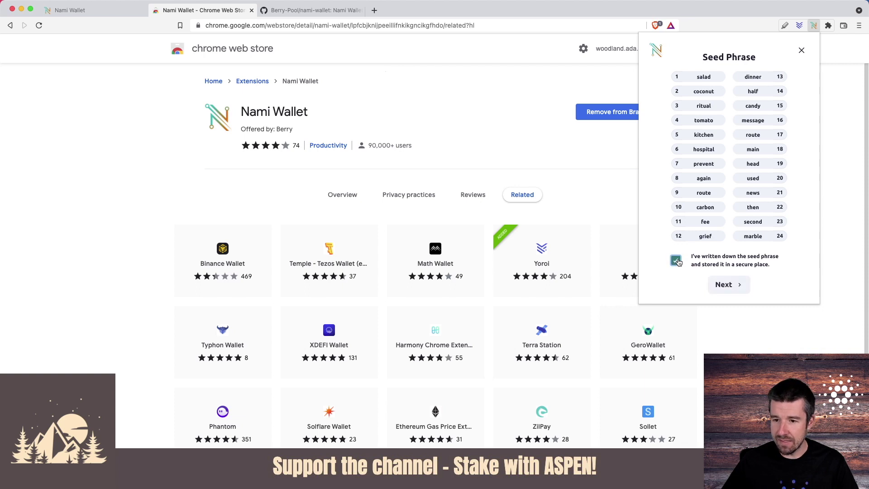
{"action": "left_click", "coordinate": [727, 287]}
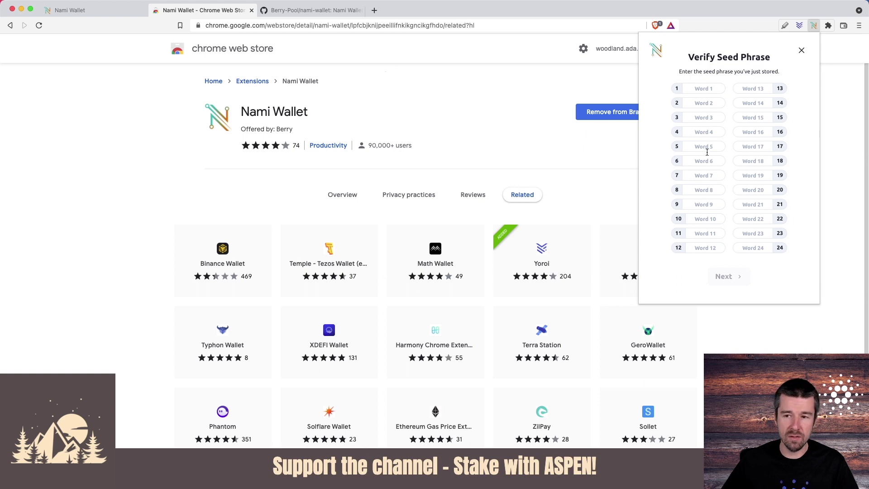
Step: Paste the saved seed phrase into the Verify Seed Phrase word fields and confirm it
{"action": "left_click", "coordinate": [700, 91]}
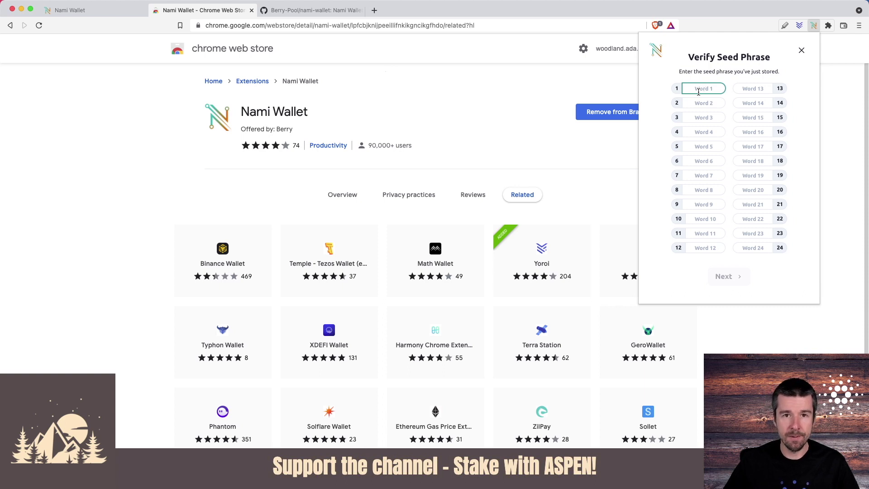
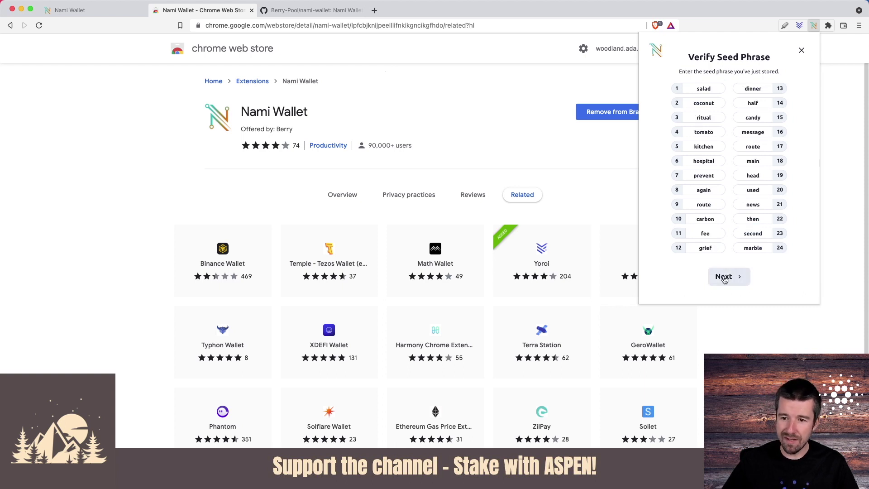
{"action": "left_click", "coordinate": [724, 278]}
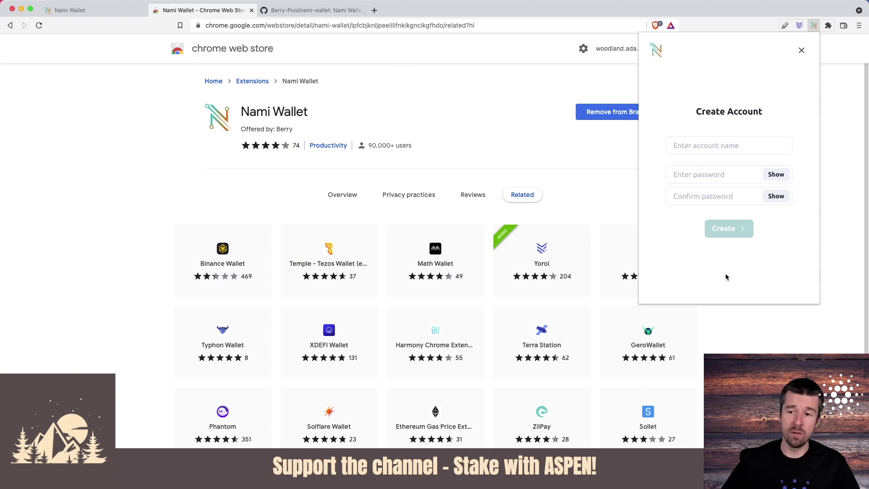
Step: Name the account 'Demo Wallet', set and confirm its password, and create it
{"action": "left_click", "coordinate": [698, 143]}
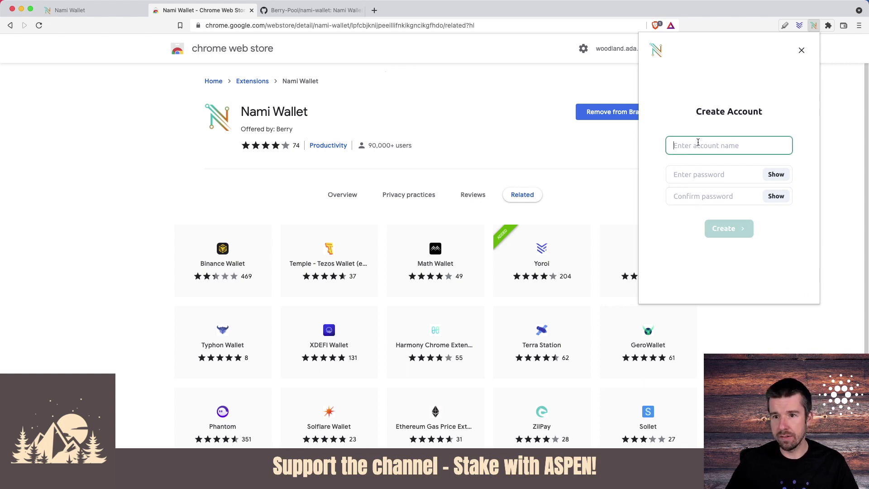
{"action": "type", "text": "Demo Wallet"}
{"action": "left_click", "coordinate": [703, 176]}
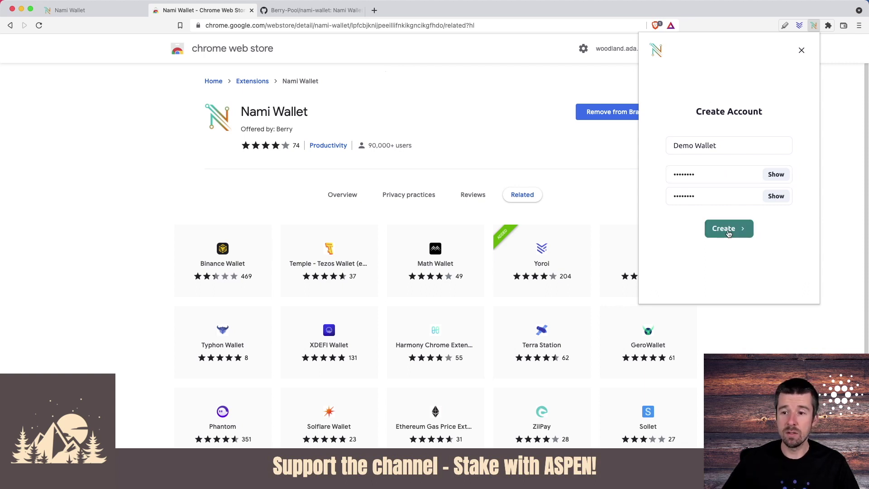
{"action": "left_click", "coordinate": [726, 228]}
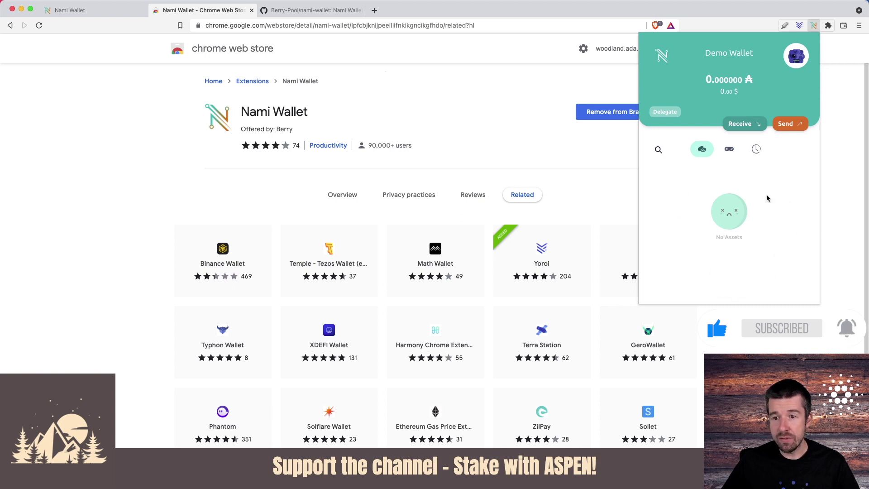
Step: Check the empty NFT and History tabs and twice preview then dismiss the Berry Pool delegation offer
{"action": "left_click", "coordinate": [727, 148]}
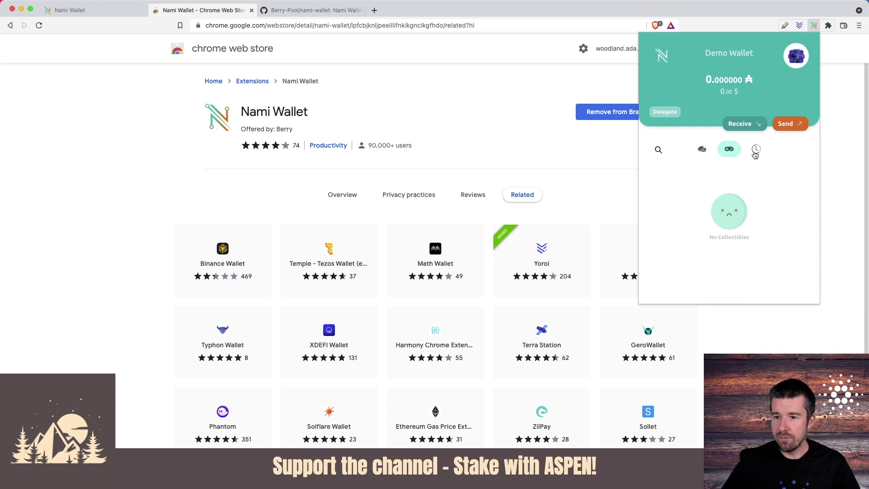
{"action": "left_click", "coordinate": [757, 149]}
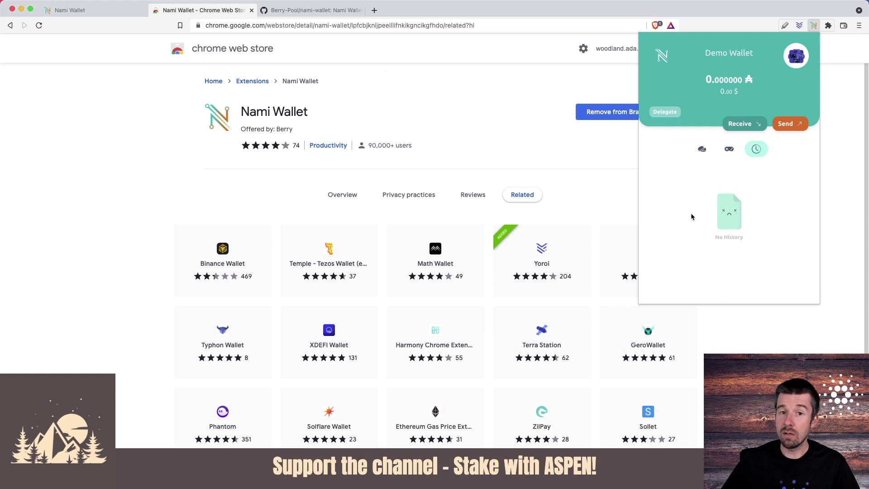
{"action": "left_click", "coordinate": [670, 113]}
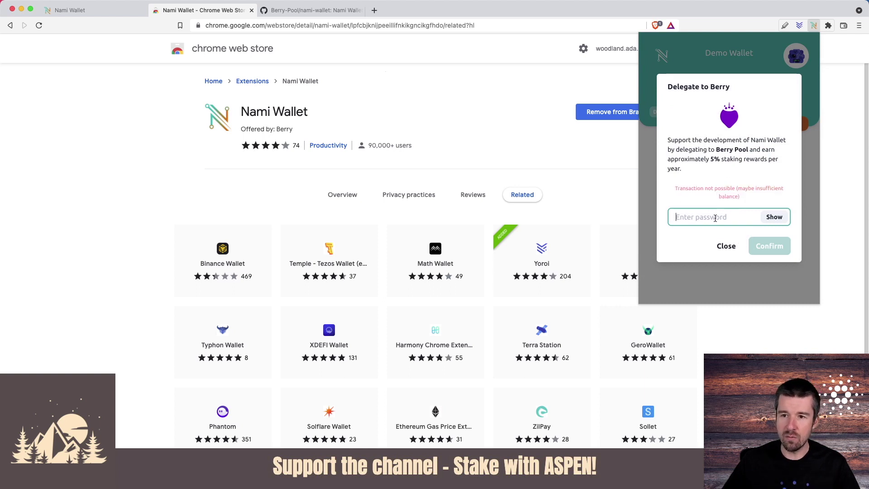
{"action": "left_click", "coordinate": [723, 247]}
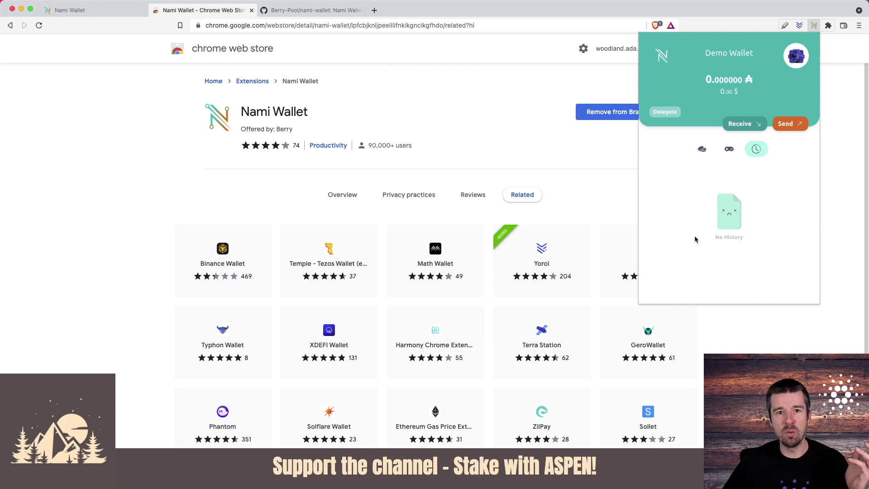
{"action": "left_click", "coordinate": [665, 111]}
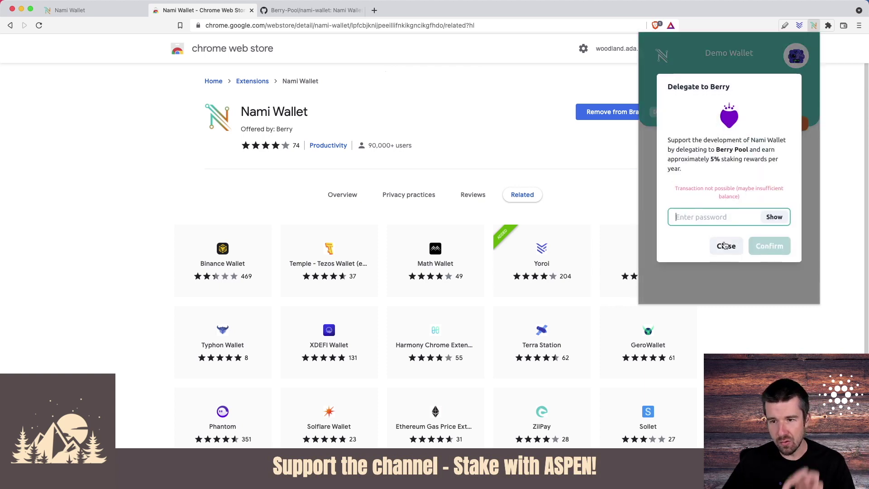
{"action": "left_click", "coordinate": [721, 243]}
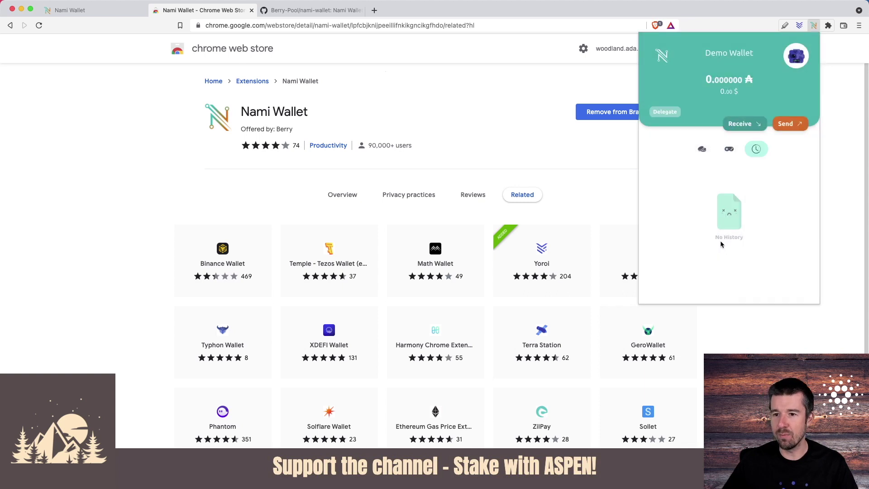
Step: Preview the Send form's recipient field, then return to the wallet home
{"action": "left_click", "coordinate": [787, 124]}
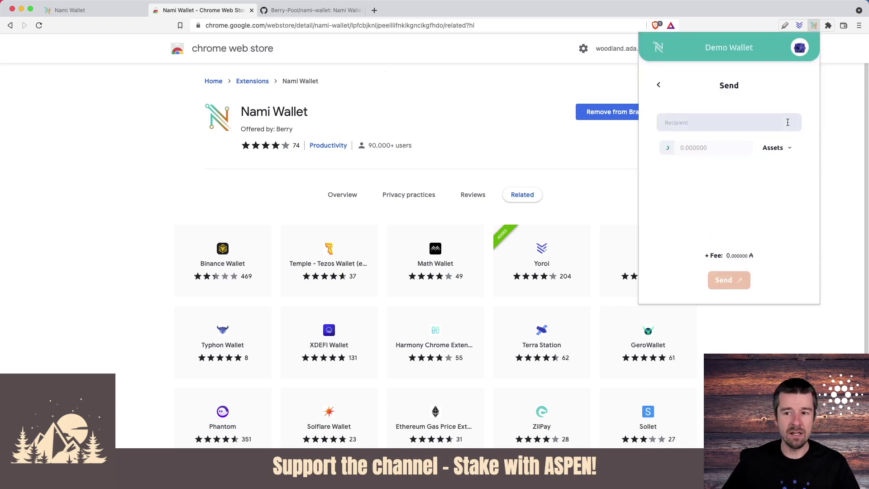
{"action": "left_click", "coordinate": [725, 122]}
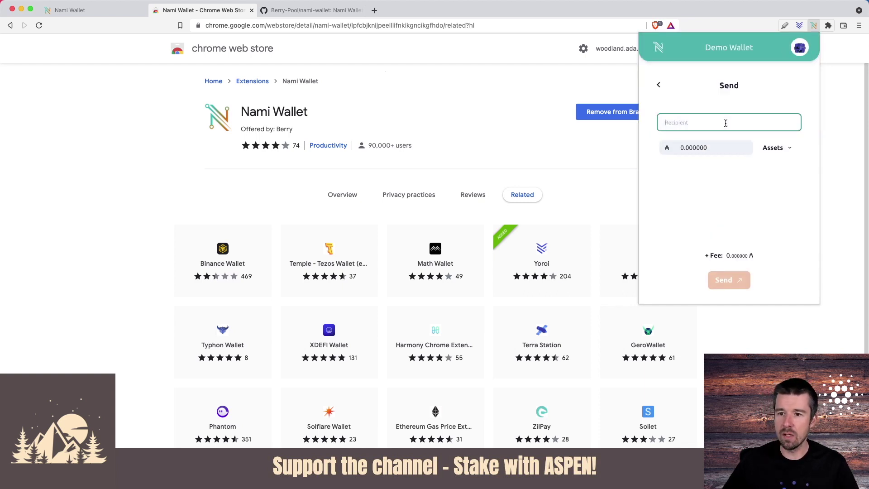
{"action": "left_click", "coordinate": [658, 85]}
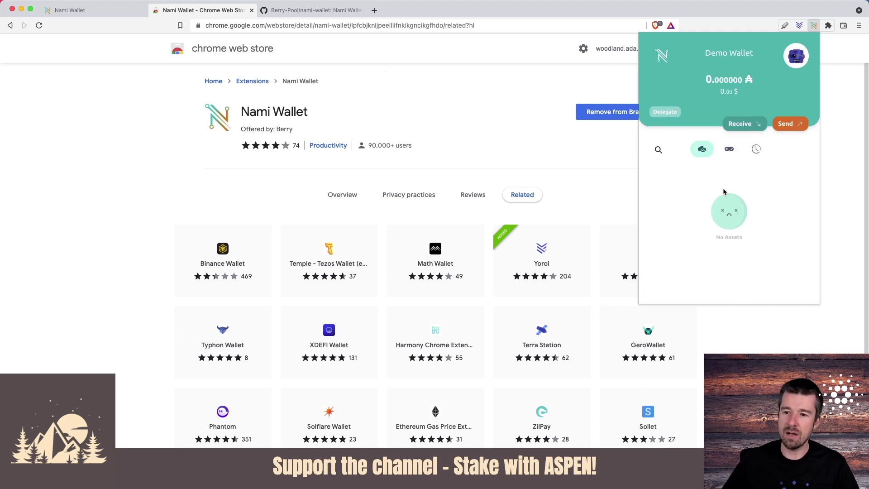
Step: Show and hide the receiving address QR code, then bring up the accounts menu
{"action": "left_click", "coordinate": [742, 123]}
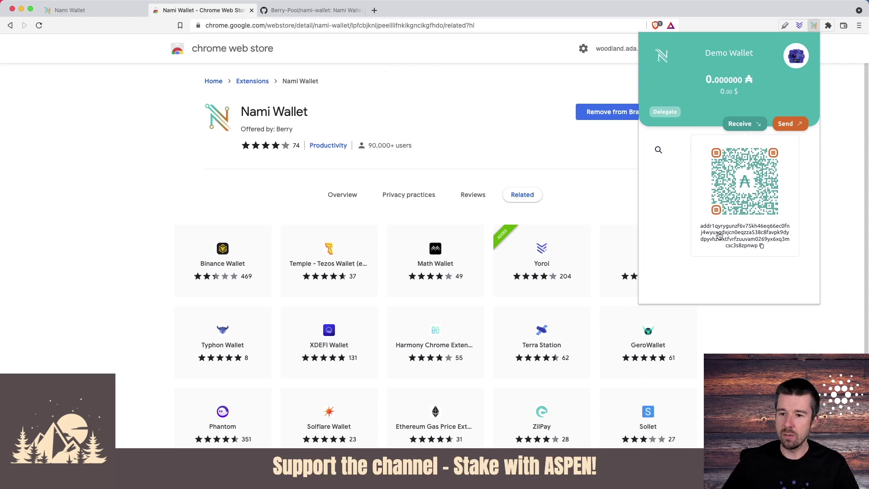
{"action": "left_click", "coordinate": [668, 203]}
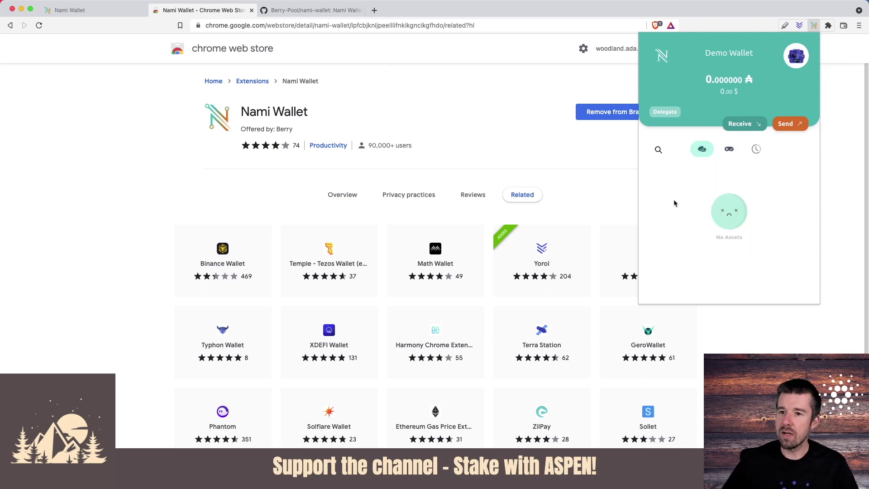
{"action": "left_click", "coordinate": [796, 59]}
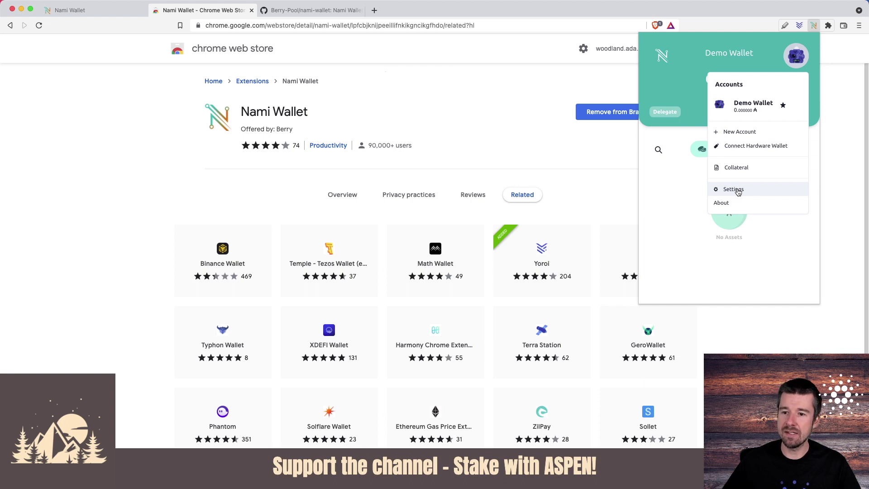
{"action": "left_click", "coordinate": [737, 189]}
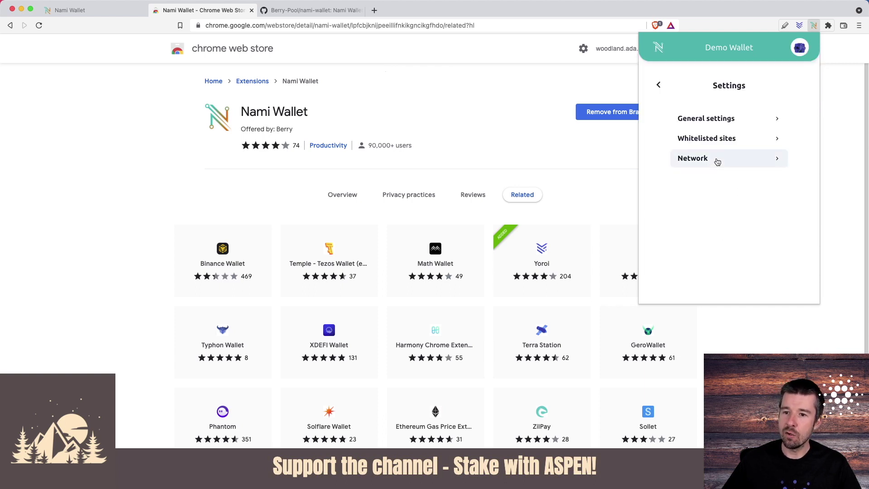
{"action": "left_click", "coordinate": [717, 162]}
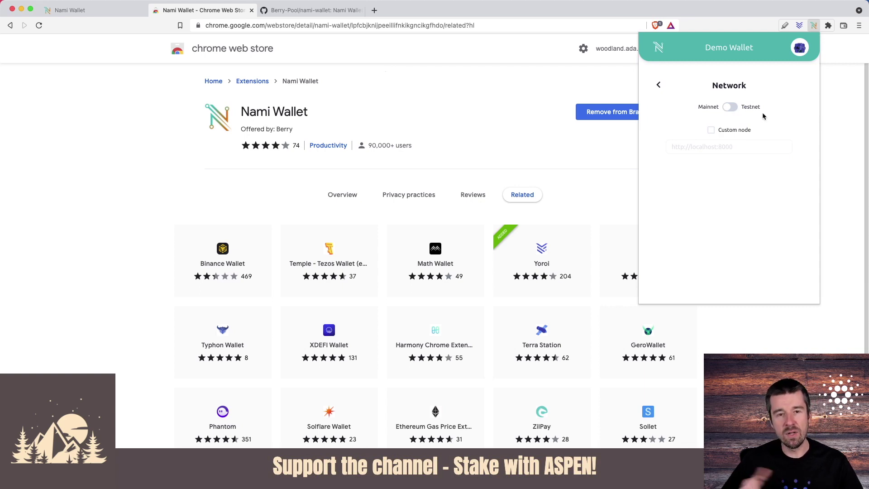
{"action": "left_click", "coordinate": [729, 109]}
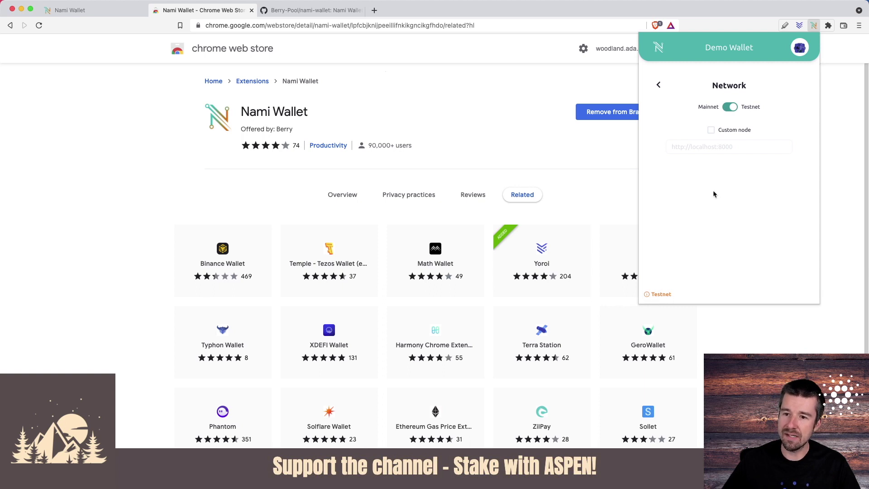
{"action": "left_click", "coordinate": [731, 110]}
{"action": "left_click", "coordinate": [659, 86]}
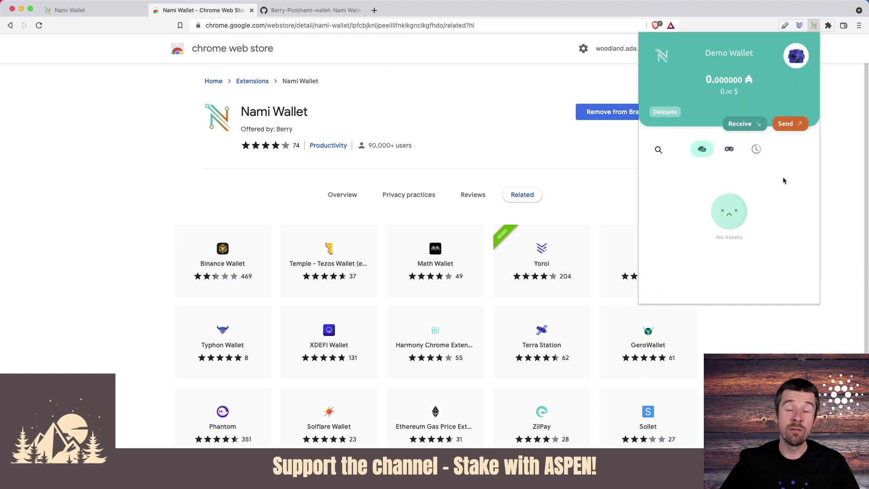